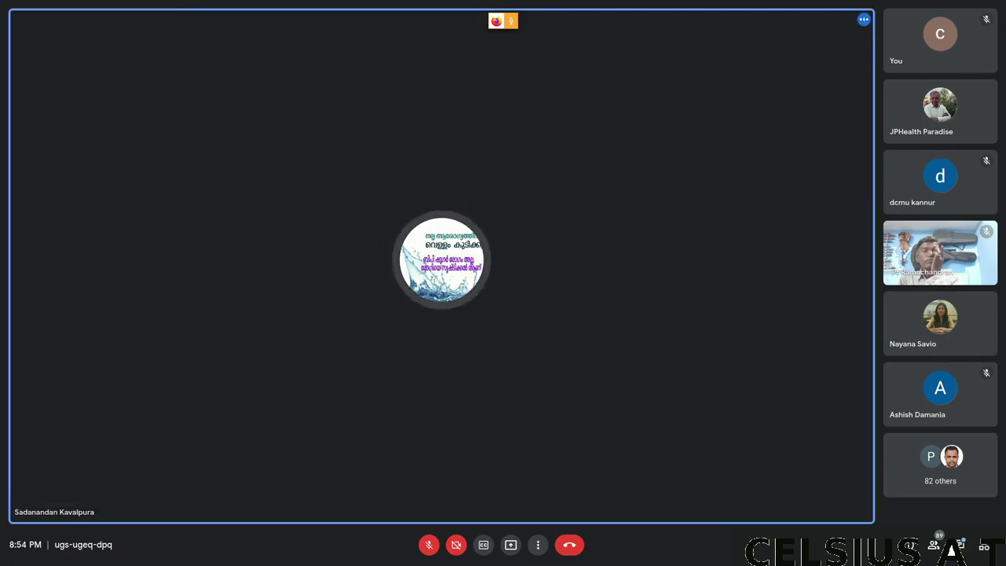
- Open in-call messages and draft a note asking a participant to stay quiet, unsent
click(960, 545)
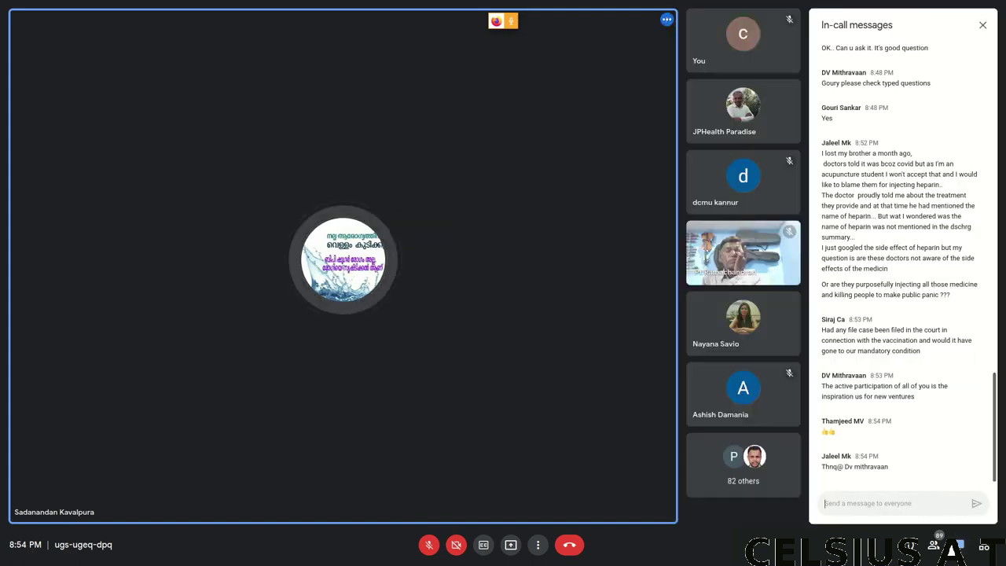
text(sa)
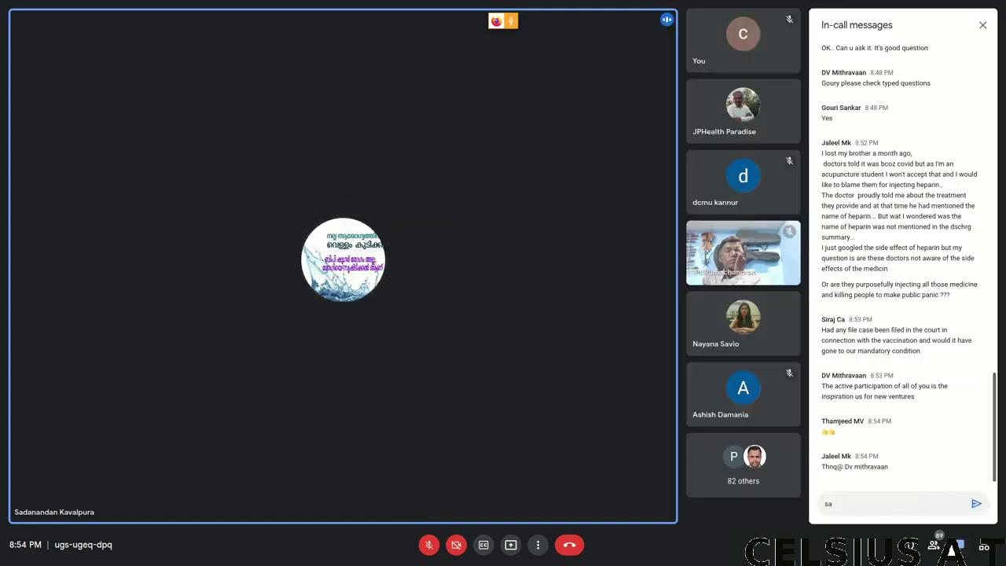
text(dan)
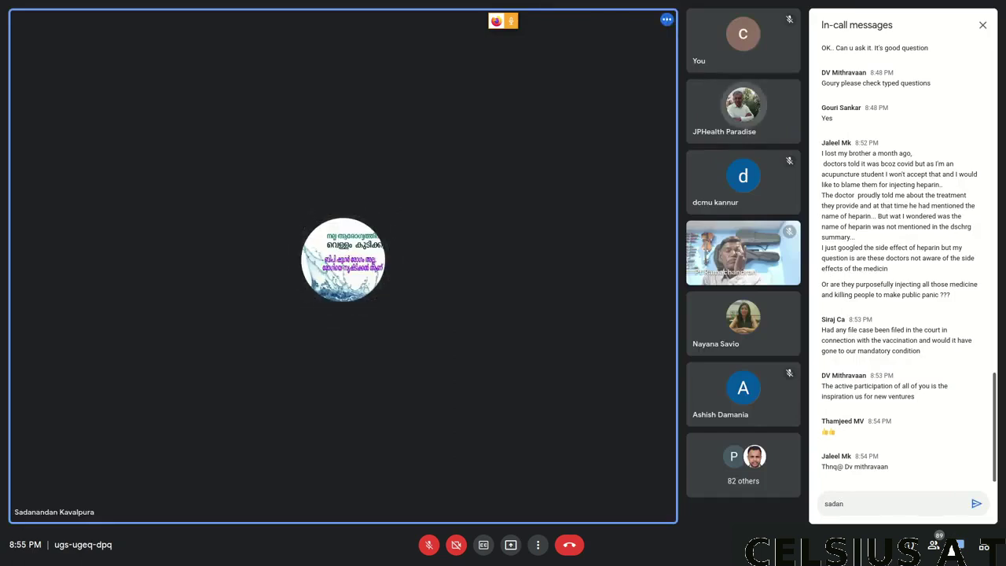
text(a)
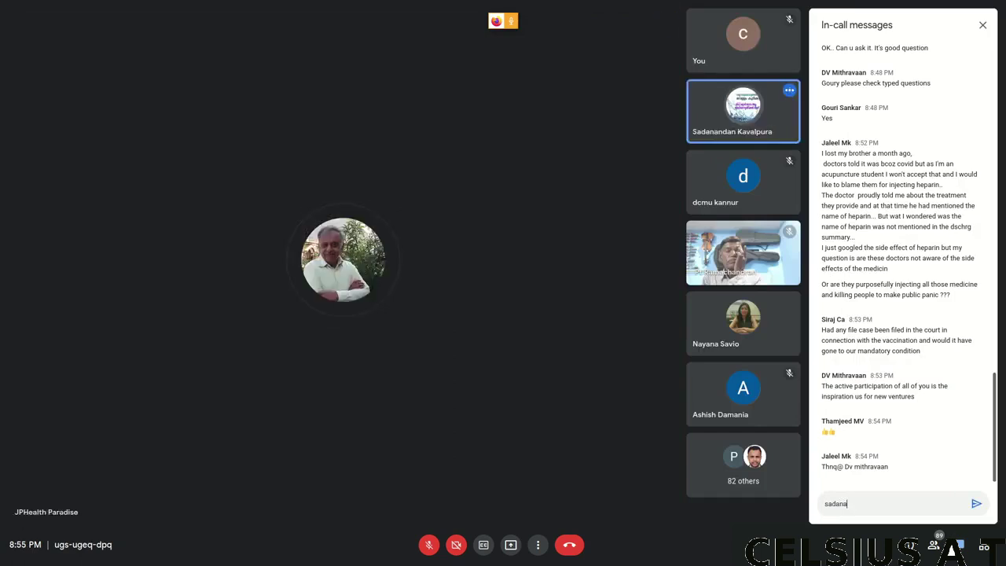
text(ndanji)
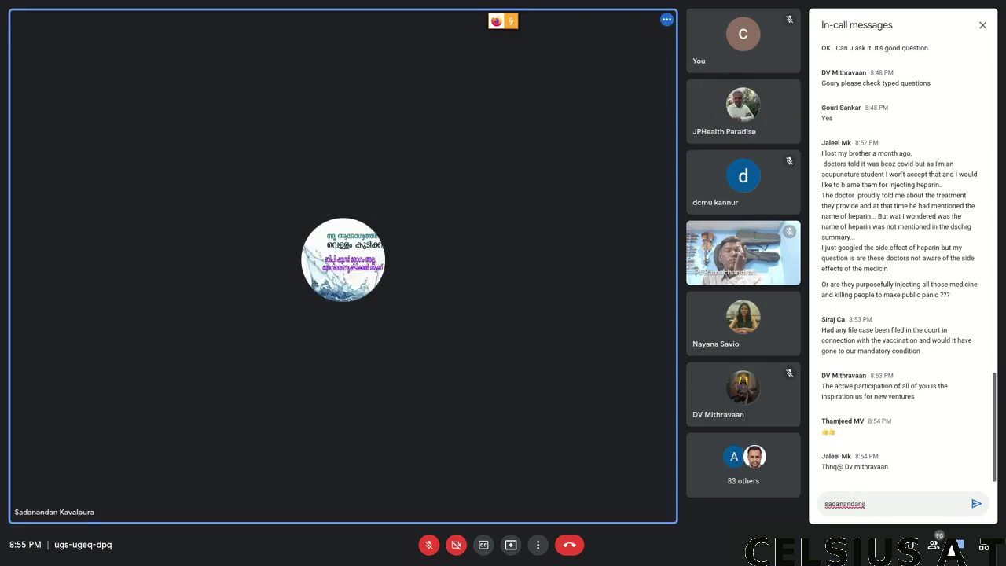
text( ple)
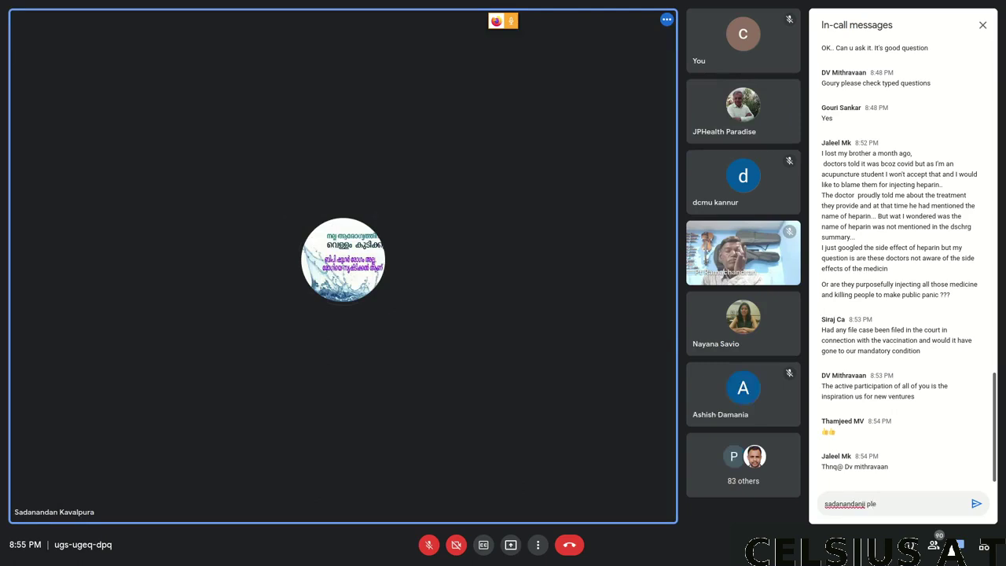
text(ase kee)
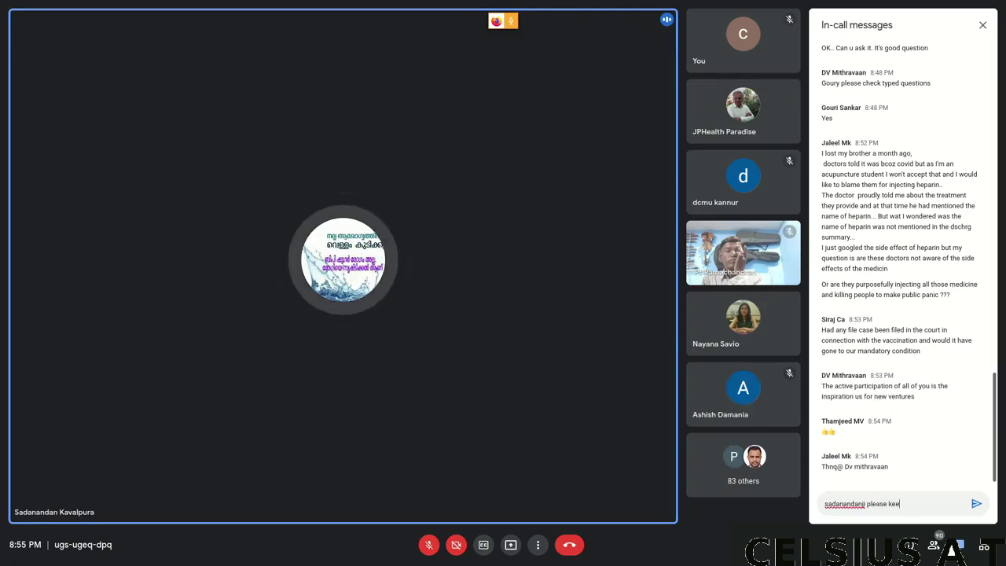
text(p q)
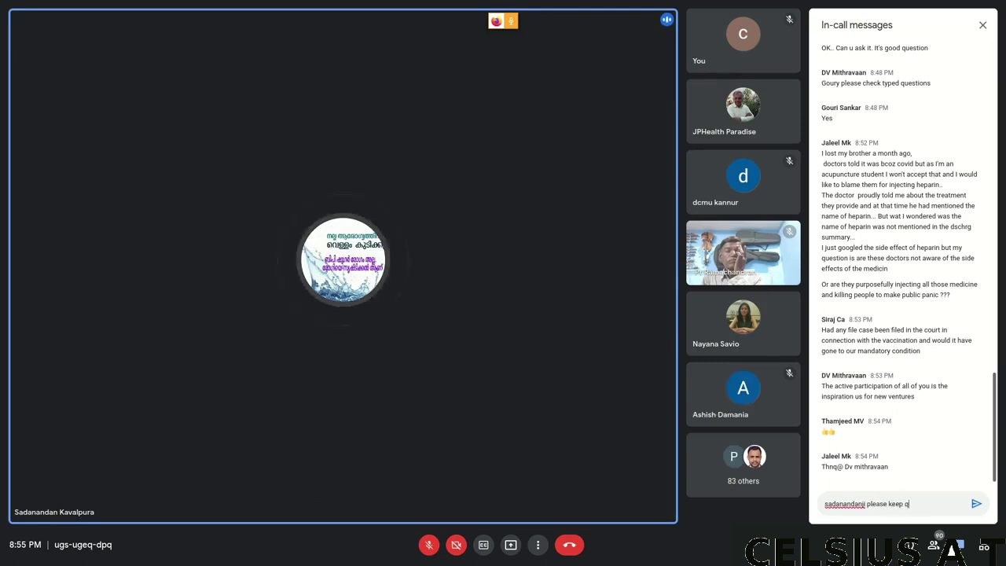
text(ui)
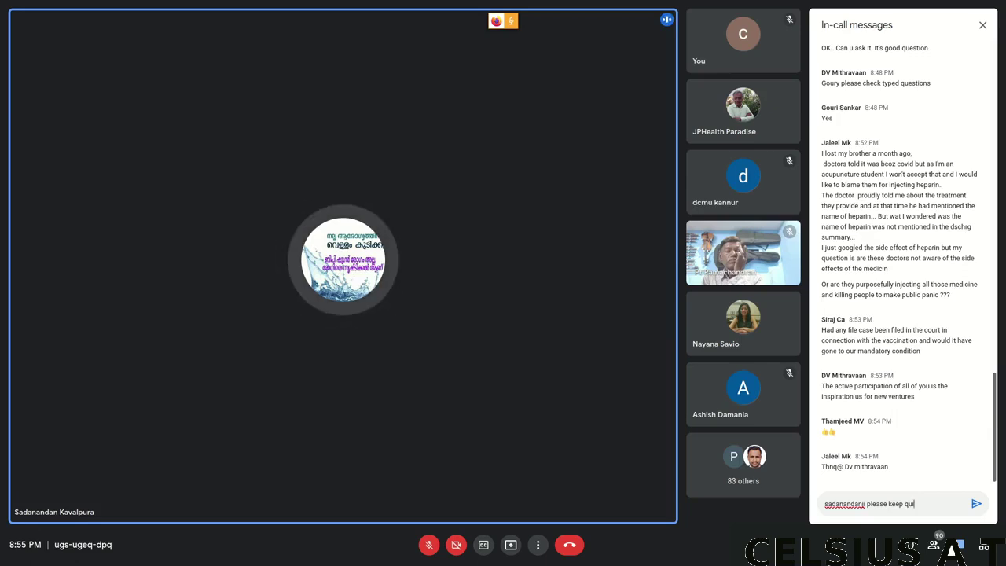
text(et .y)
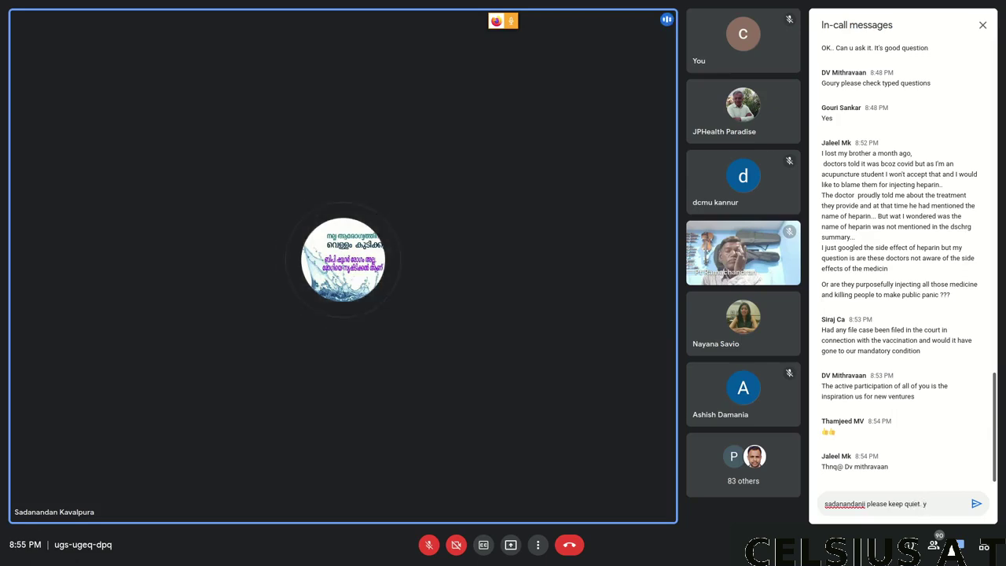
text(ou a)
key(BackSpace)
key(BackSpace)
text(are not)
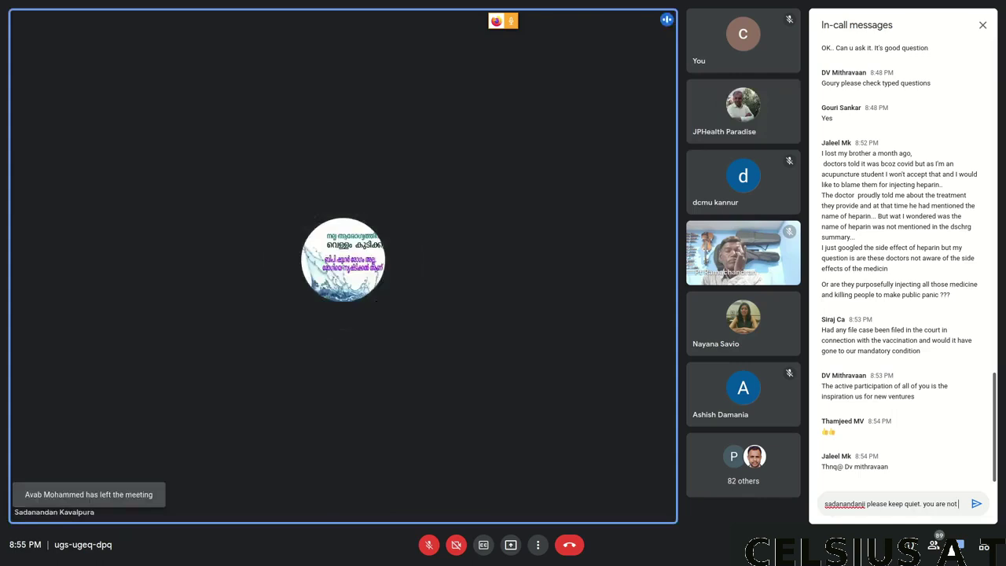
text( the)
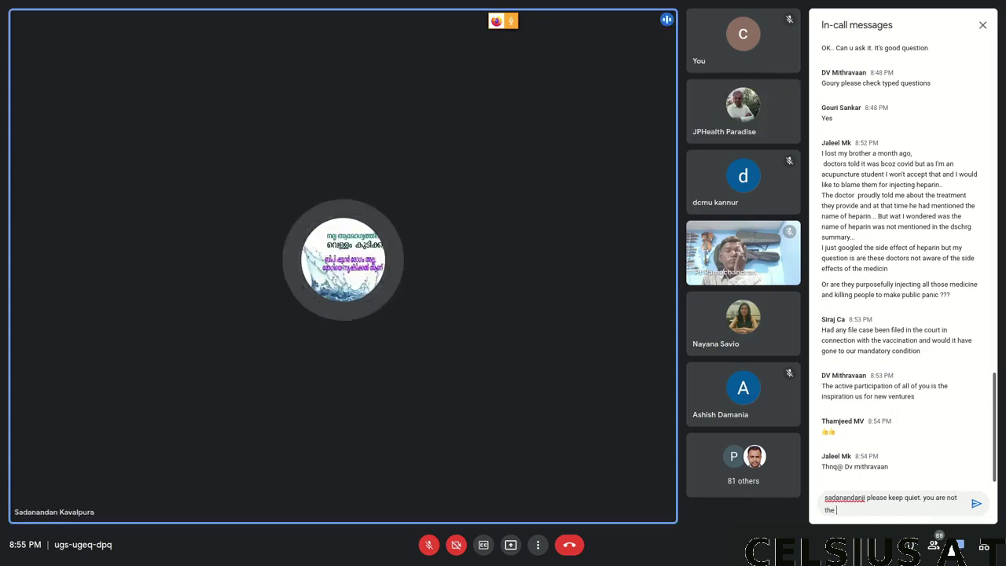
text(Invite)
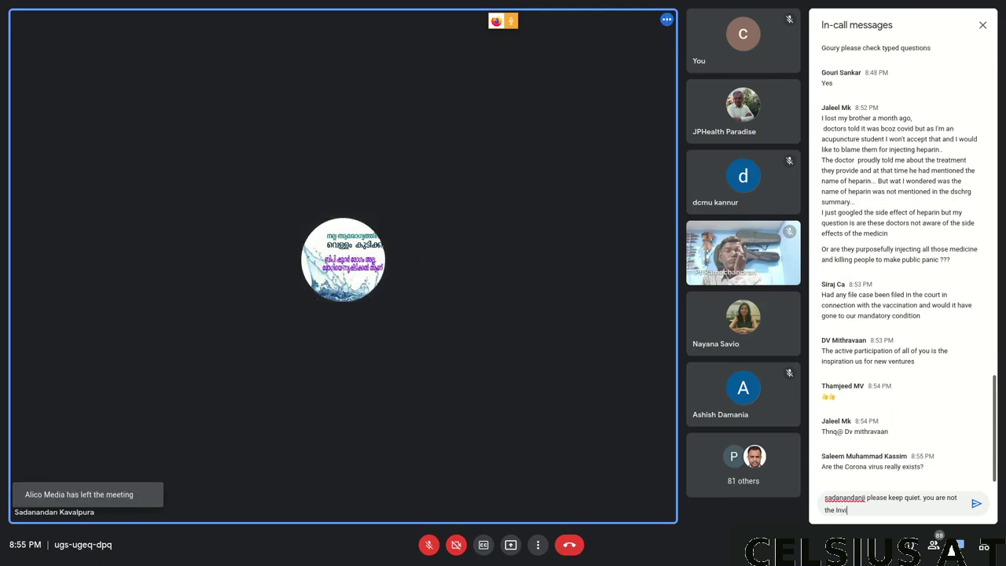
text(d guest)
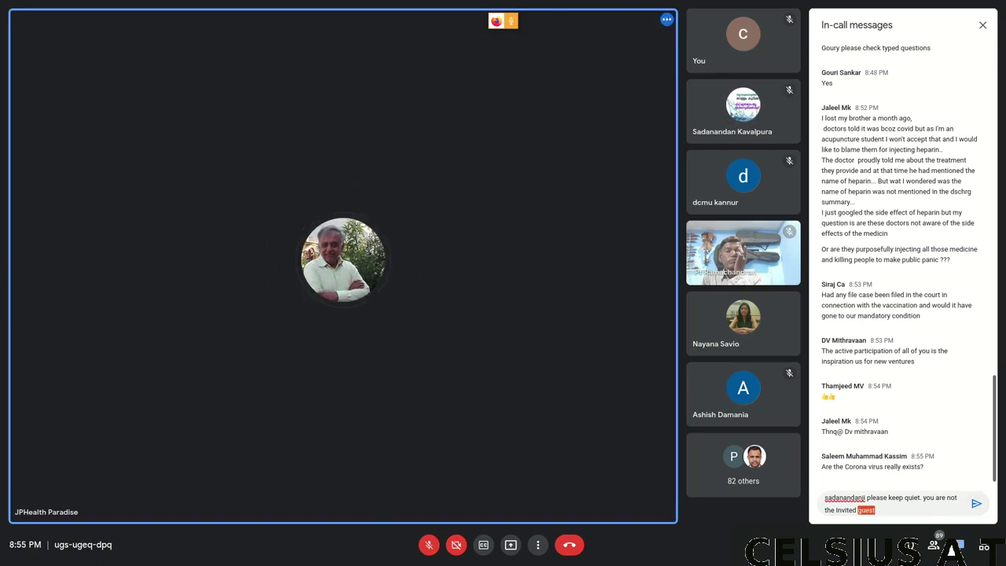
- Select the whole chat draft and delete it via the right-click menu
key(ctrl+a)
right_click(888, 504)
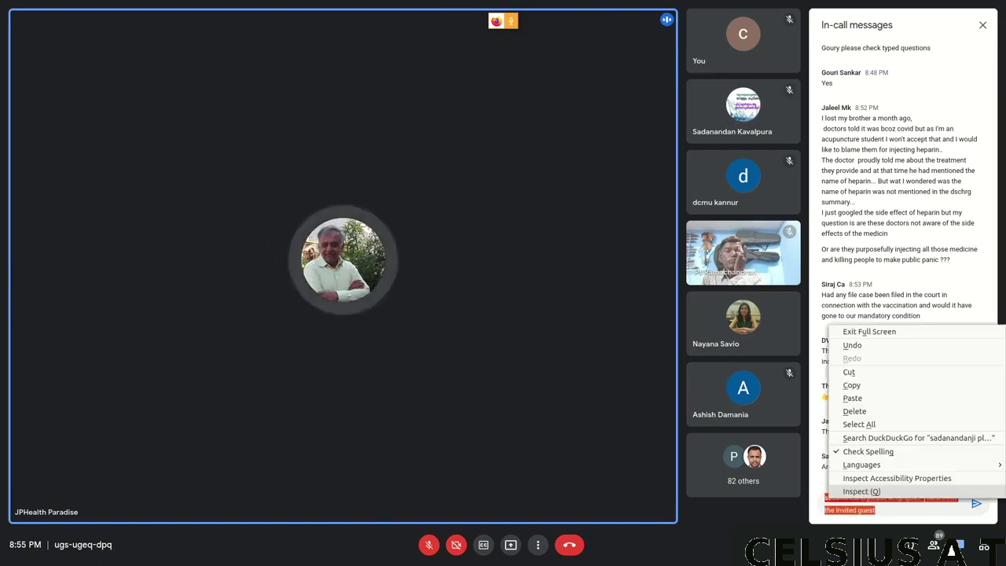
click(794, 399)
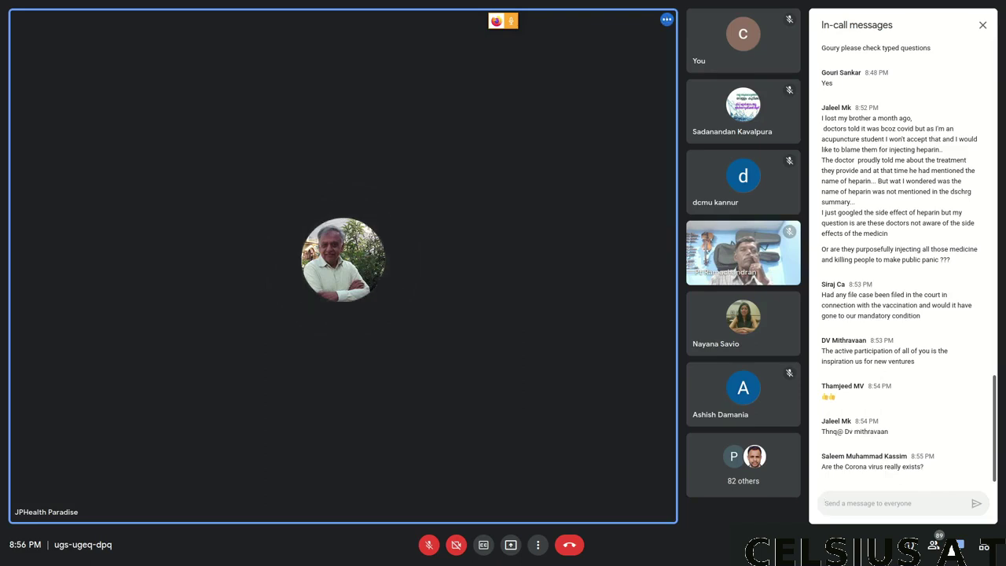
scroll(903, 275, up, 3)
scroll(903, 275, up, 3)
scroll(903, 275, up, 3)
scroll(903, 275, up, 2)
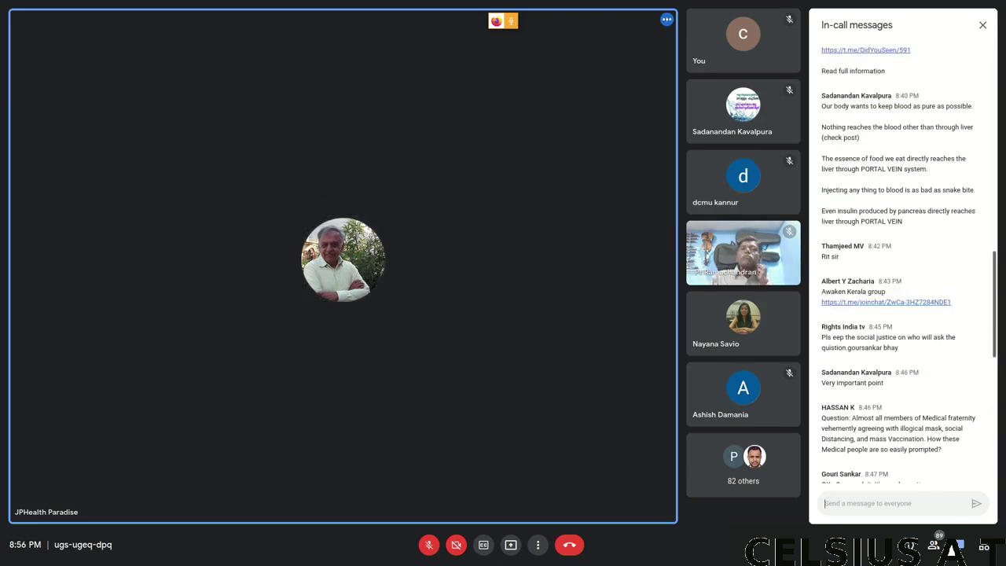
scroll(902, 275, up, 3)
scroll(902, 275, up, 3)
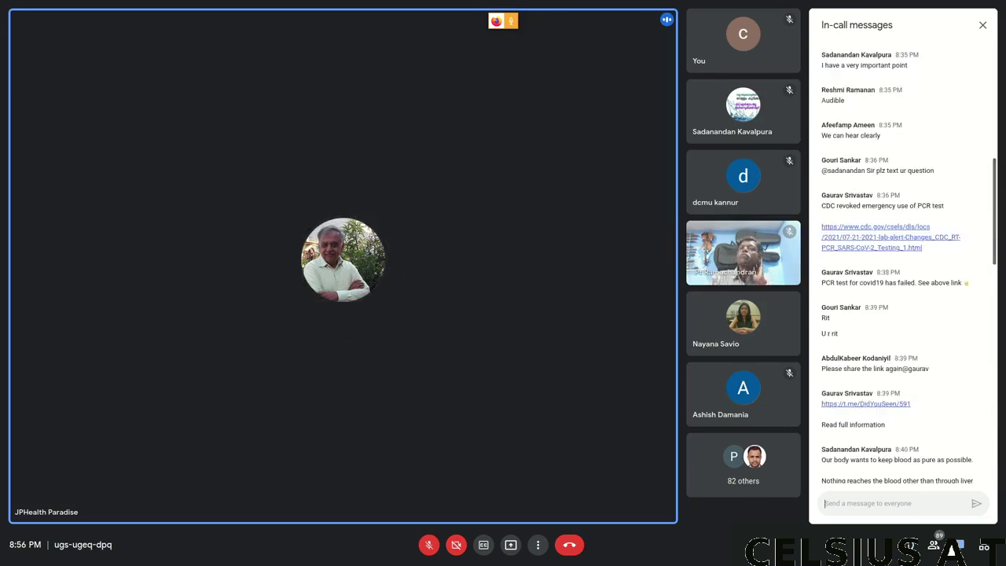
scroll(902, 275, up, 2)
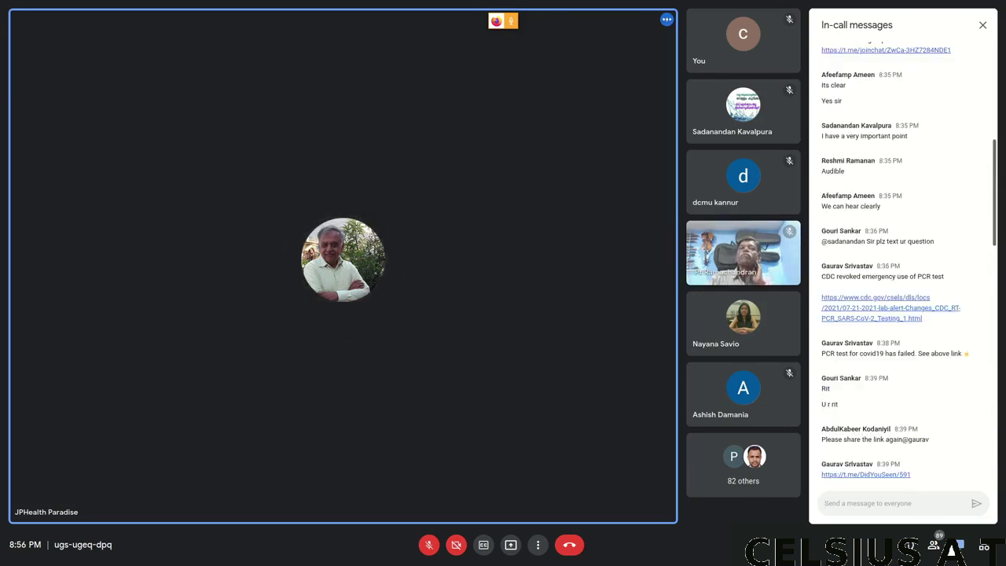